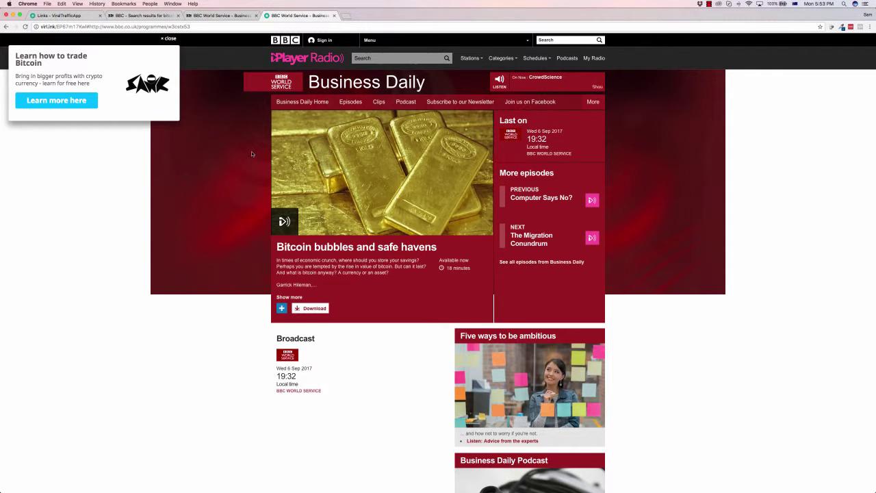
Step: Return to the ViralTrafficApp links page, dismiss the new link's share dialog and view the dashboard's performance overview
left_click(62, 16)
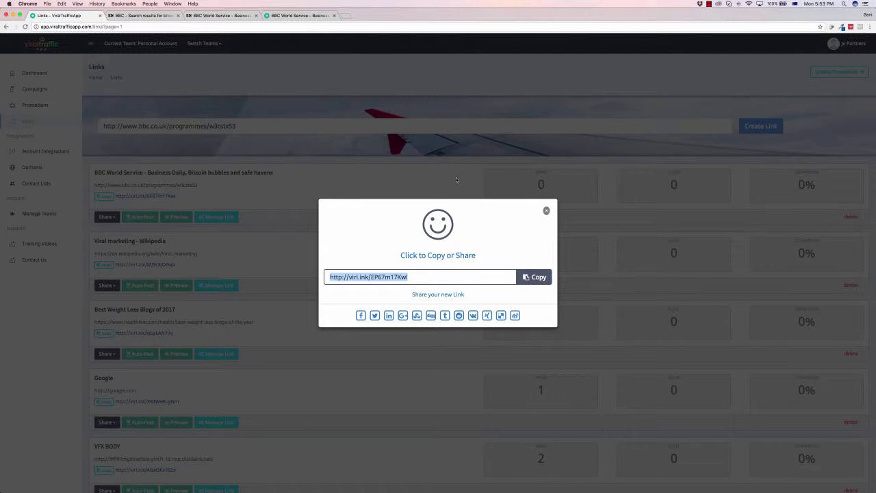
left_click(547, 210)
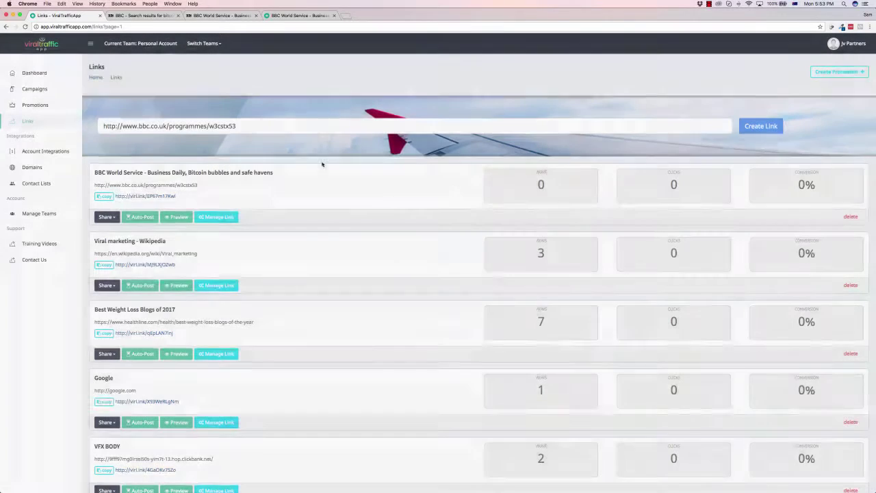
left_click(34, 73)
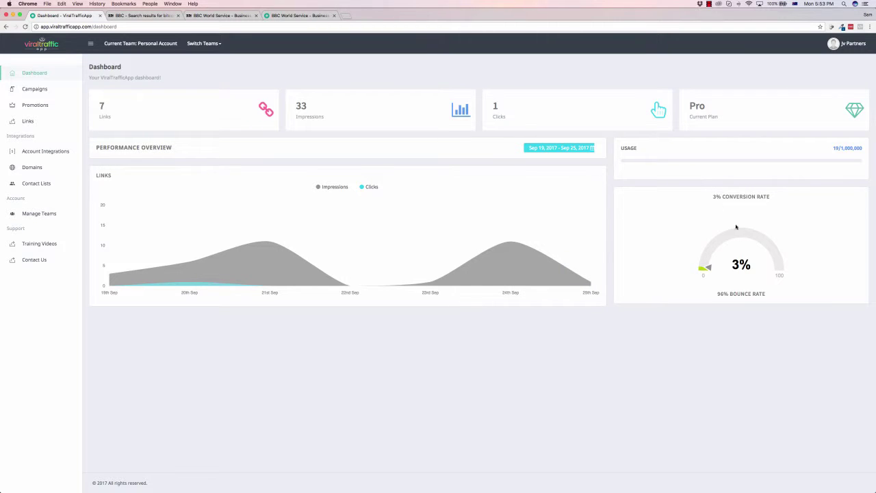
left_click(44, 91)
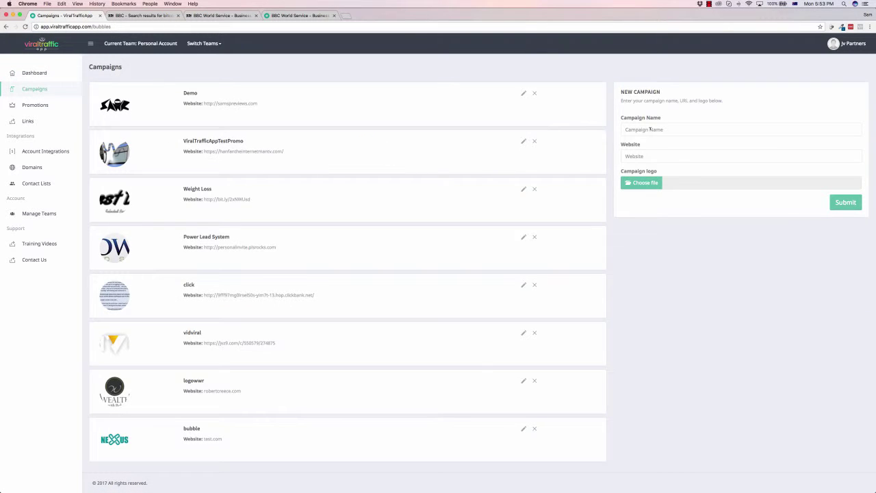
left_click(650, 130)
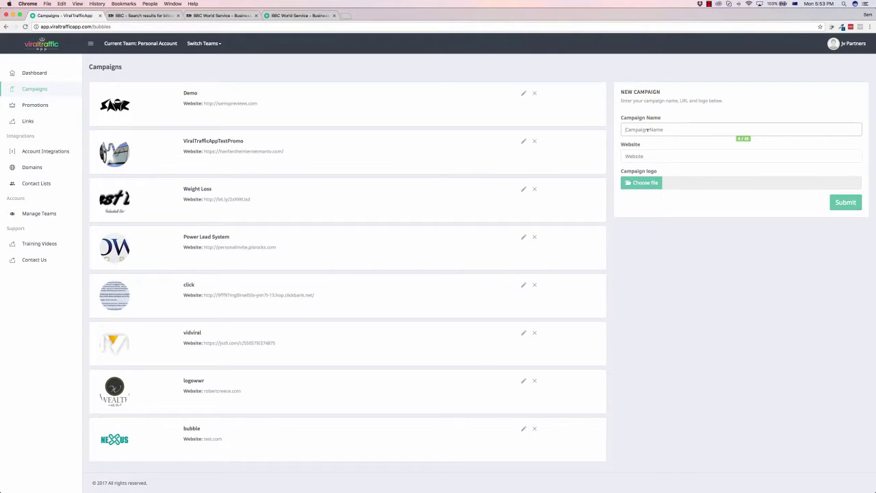
type("Demo Video")
key("Tab")
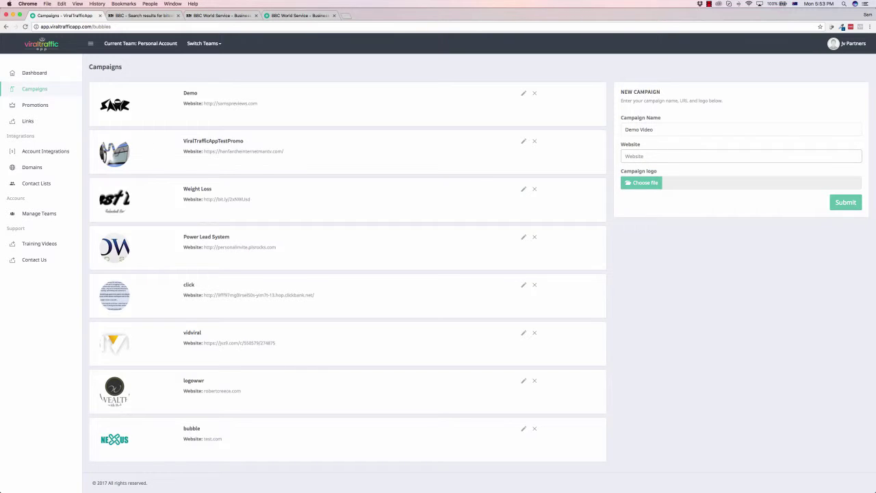
type("www.samspreviews.com/viraltrafficapp")
Step: Add Logo-Sam.png as the campaign logo and submit the new campaign
left_click(635, 185)
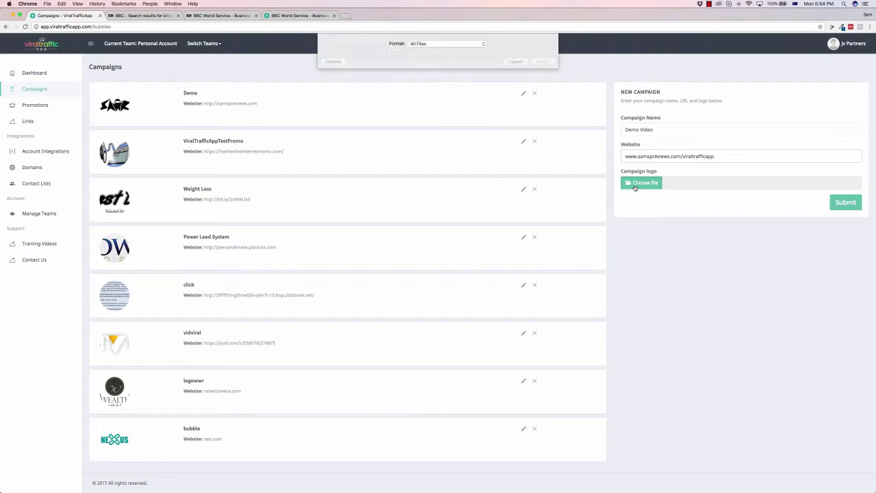
left_click(426, 66)
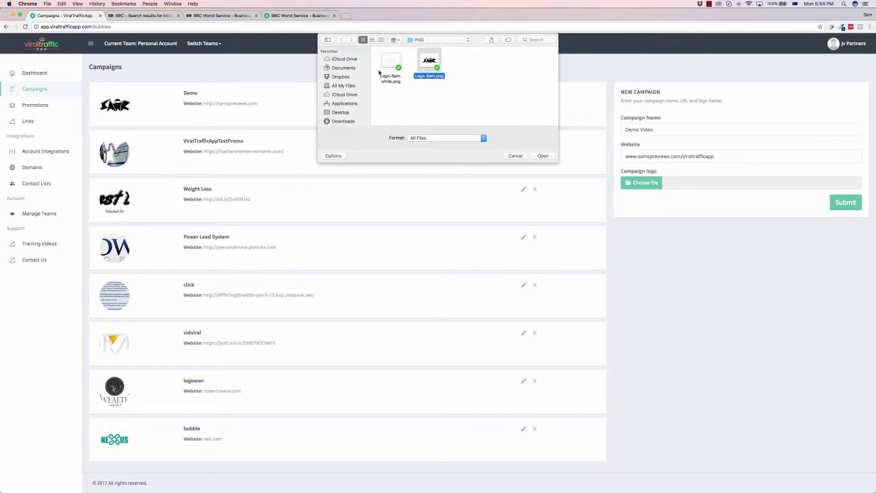
key("Return")
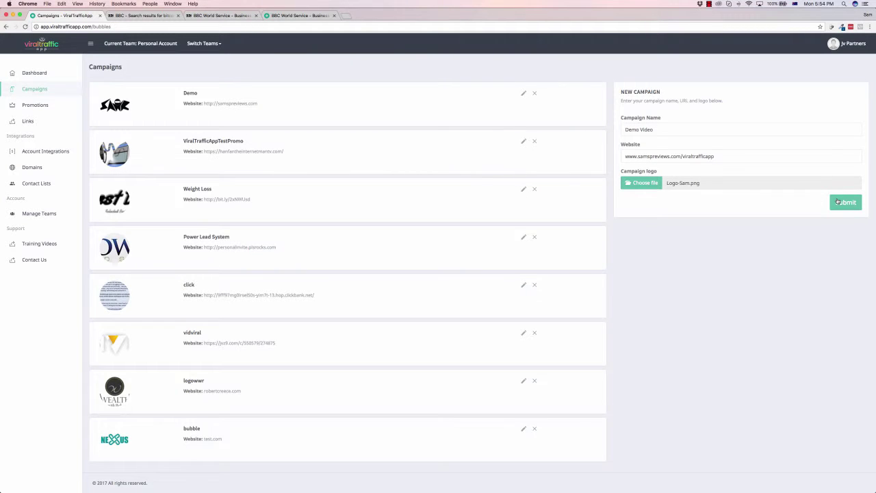
left_click(838, 202)
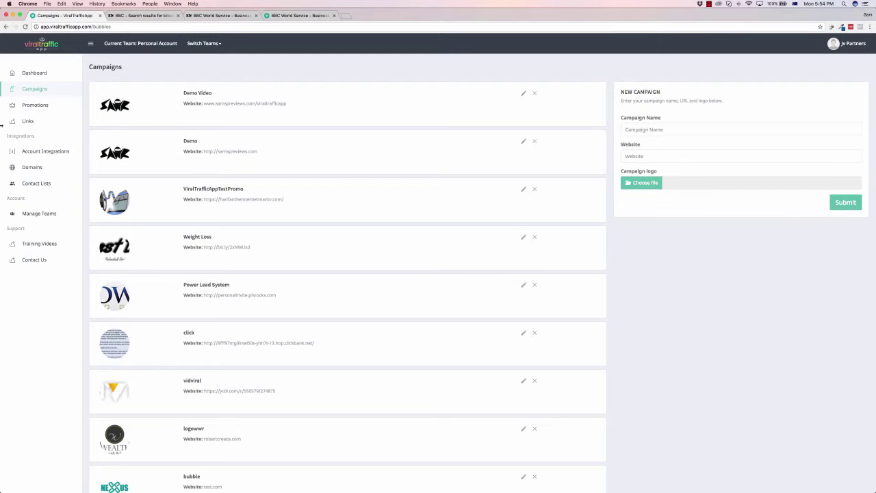
Step: Start a new promotion, go through the available promotion types and set the type to Form
left_click(27, 105)
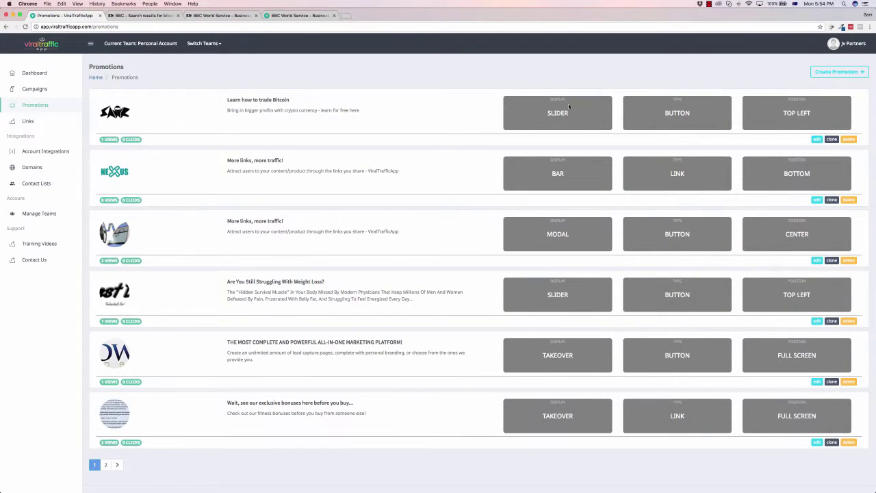
left_click(830, 70)
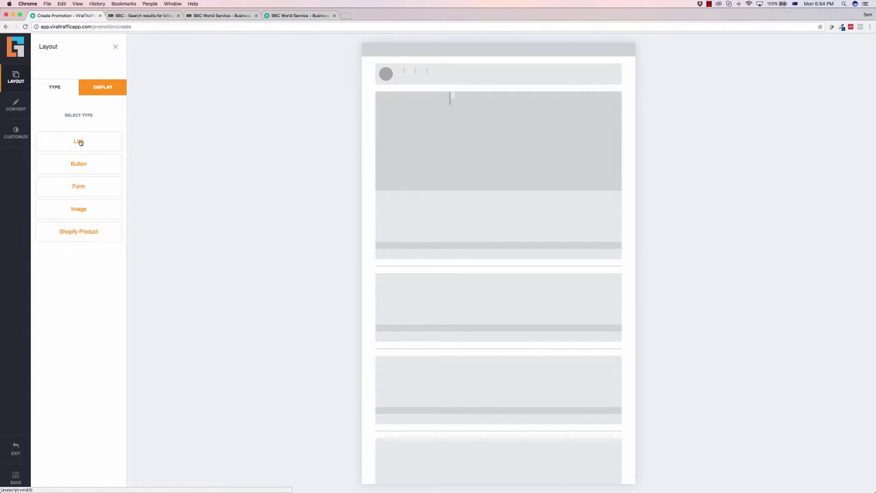
left_click(80, 142)
left_click(80, 168)
left_click(80, 187)
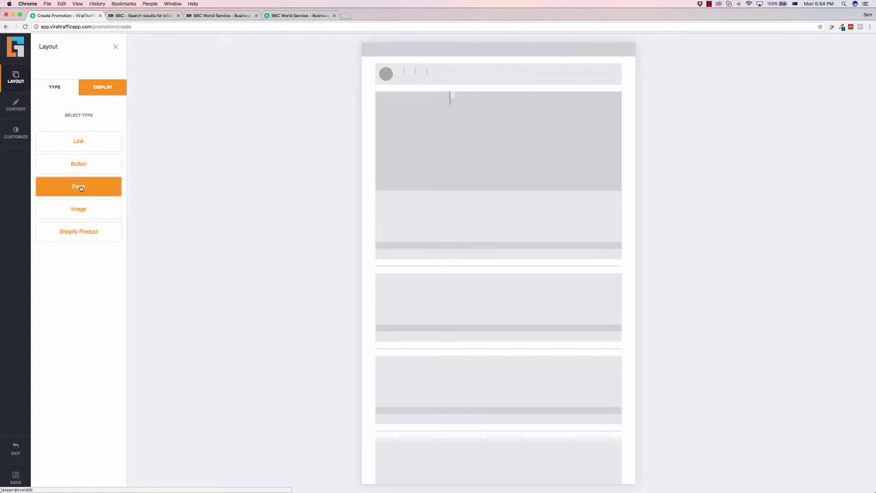
left_click(82, 210)
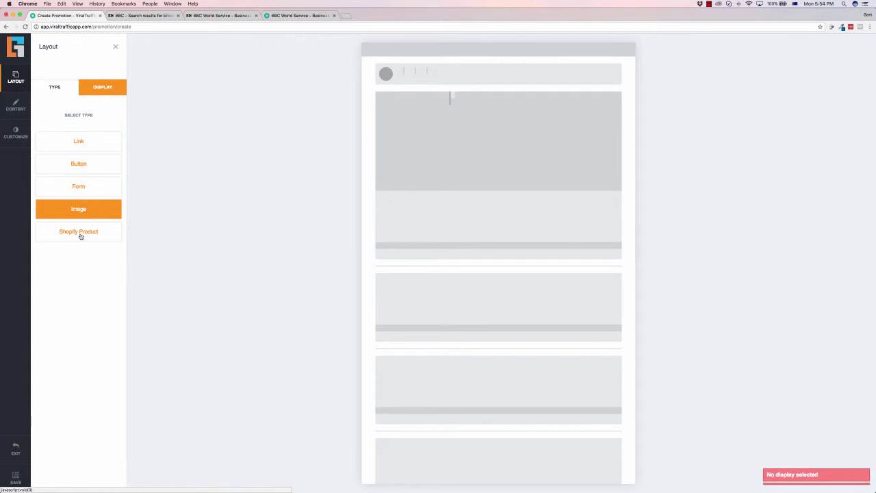
left_click(80, 234)
left_click(80, 148)
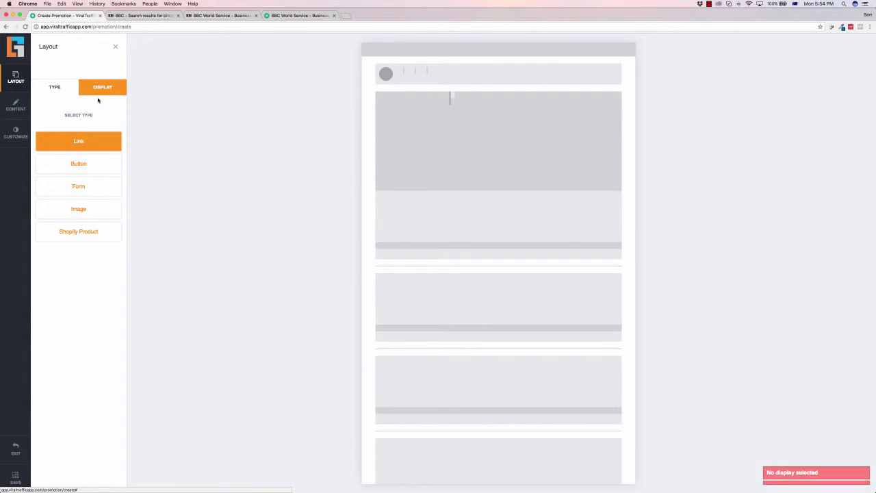
left_click(79, 192)
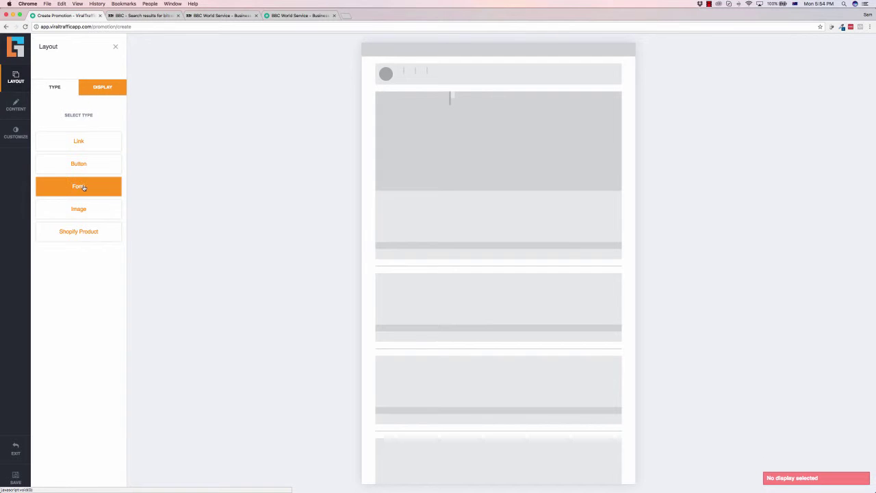
Step: Preview the Bar, Slider, Modal and Take Over displays, then set the promotion's display to Slider in the Top Left position
left_click(103, 87)
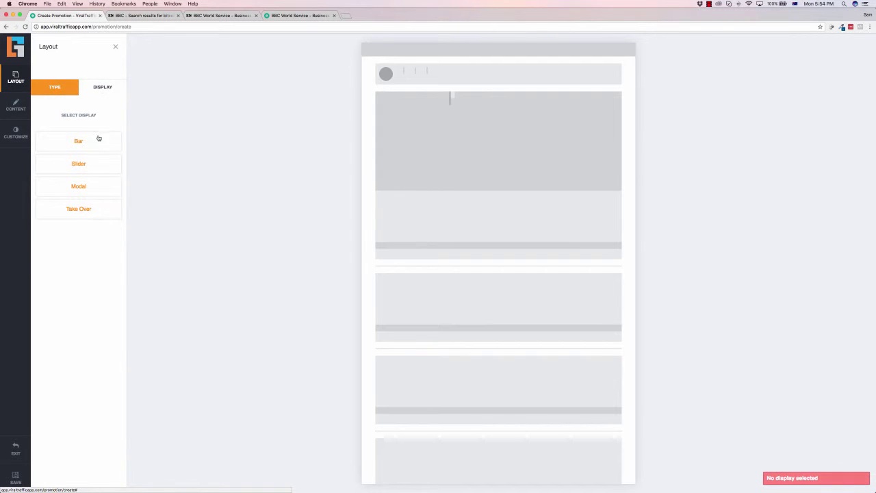
left_click(78, 142)
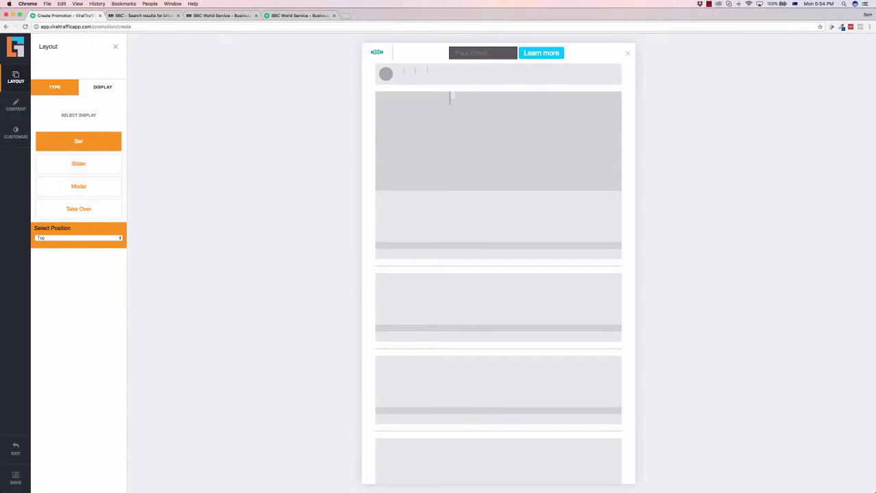
left_click(93, 167)
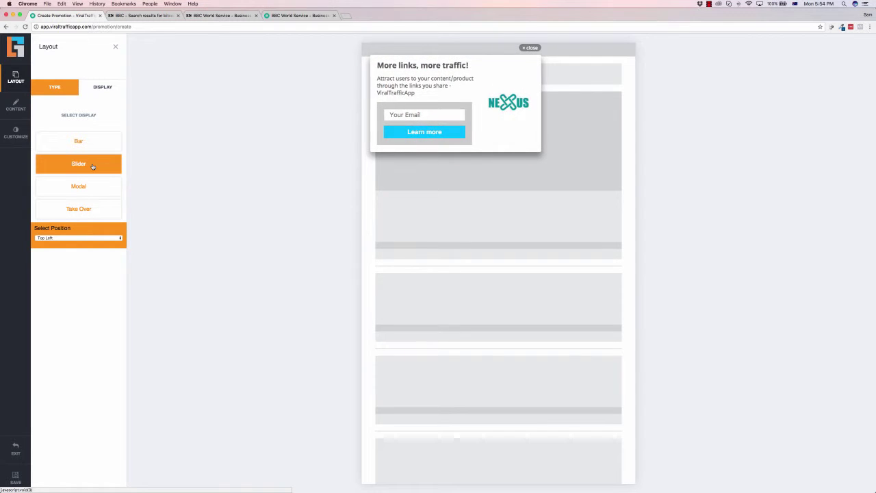
left_click(80, 189)
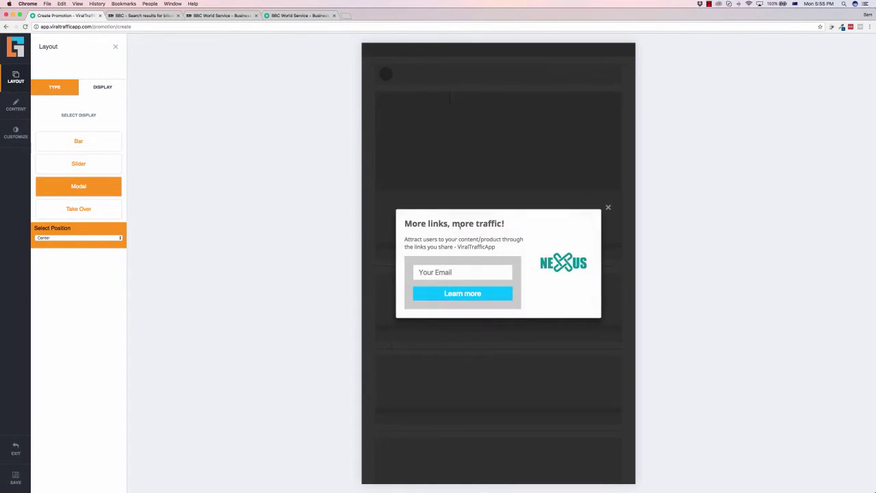
left_click(95, 210)
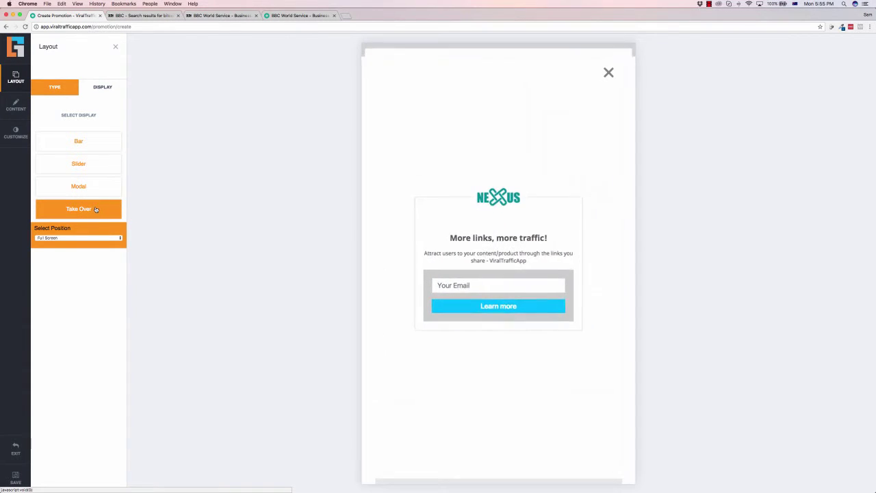
left_click(93, 166)
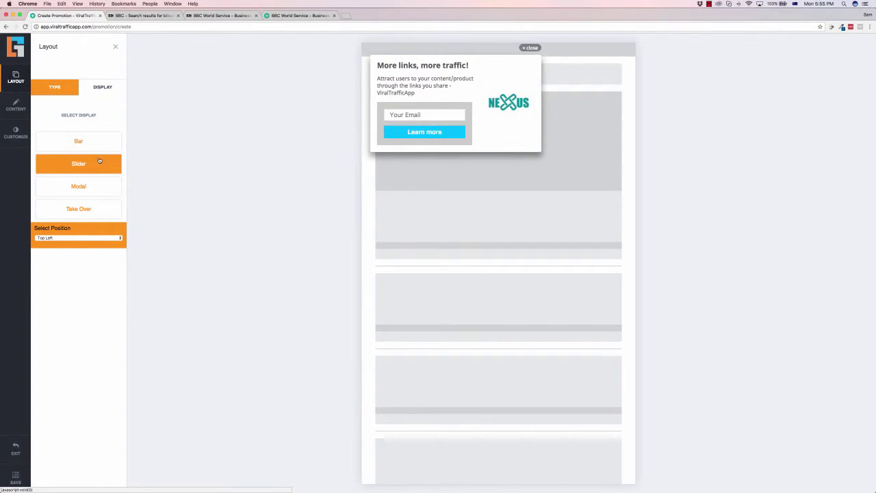
left_click(86, 238)
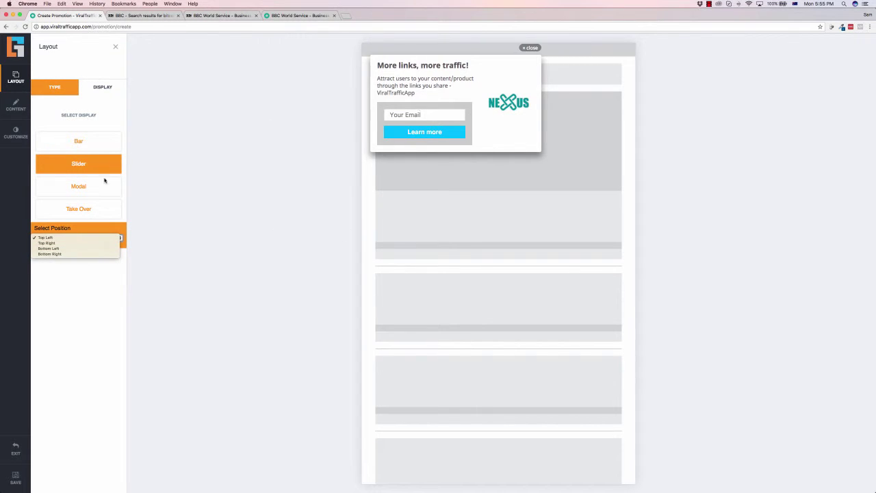
left_click(91, 296)
Step: Assign the promotion to the Demo Video campaign
left_click(56, 92)
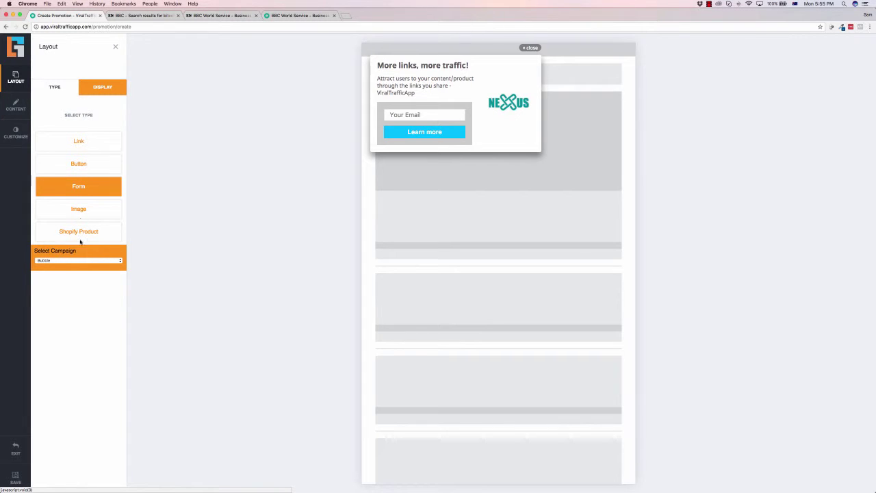
left_click(74, 260)
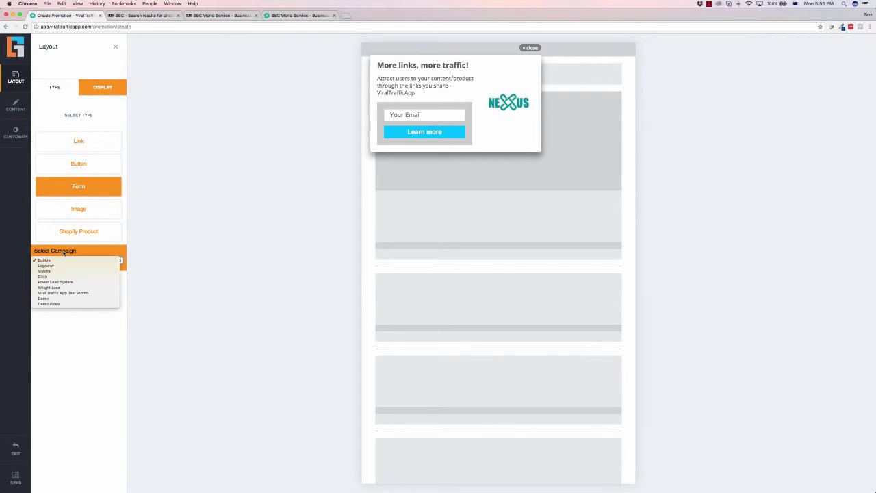
left_click(75, 261)
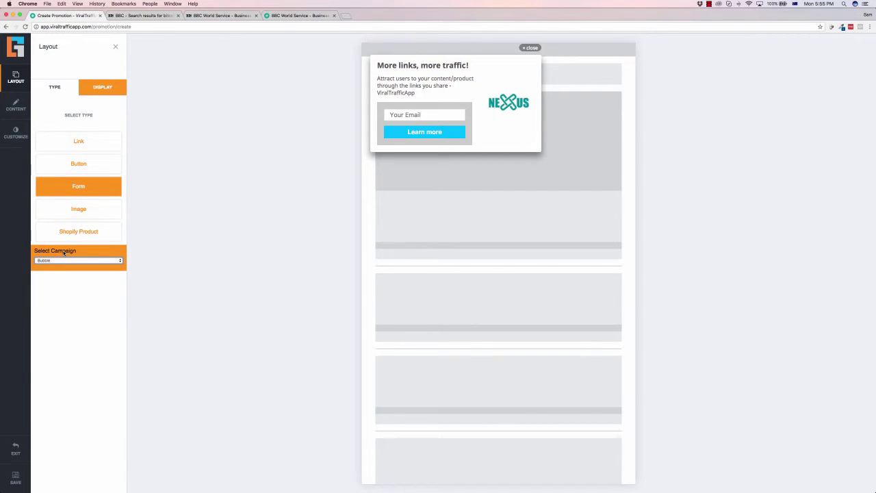
left_click(68, 262)
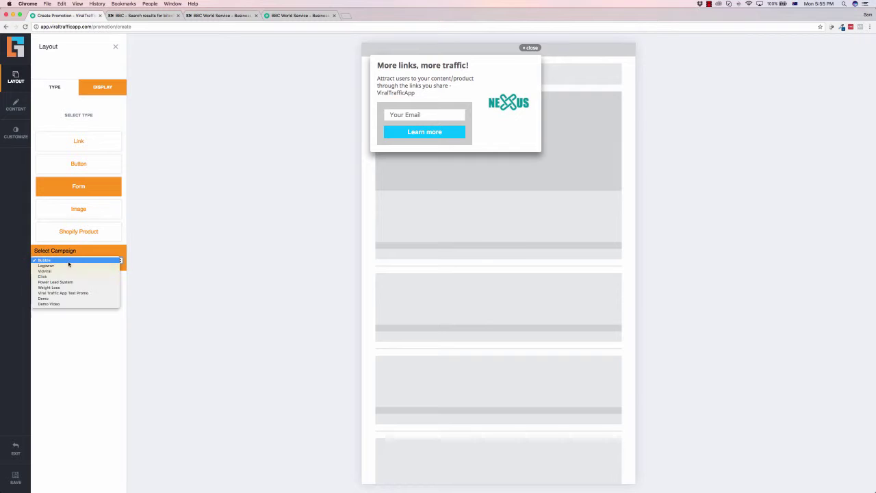
left_click(57, 305)
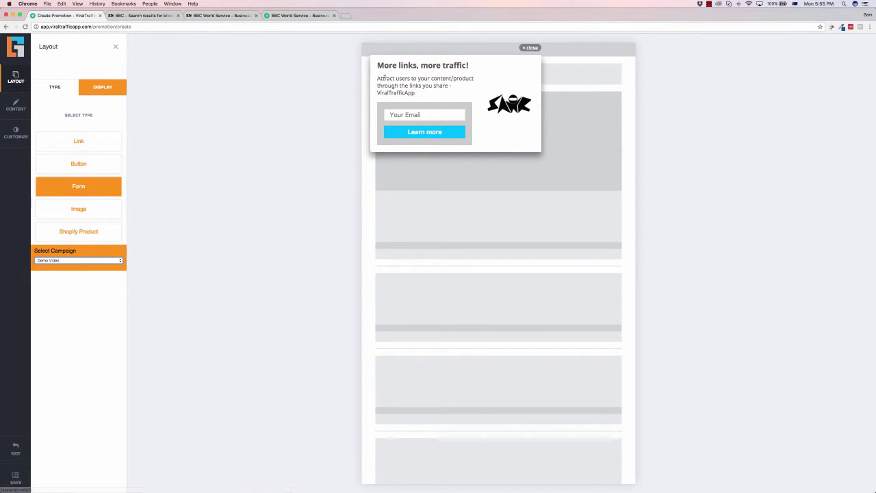
Step: Replace the promotion's headline with "Earn with Bitcoin today!"
left_click(14, 101)
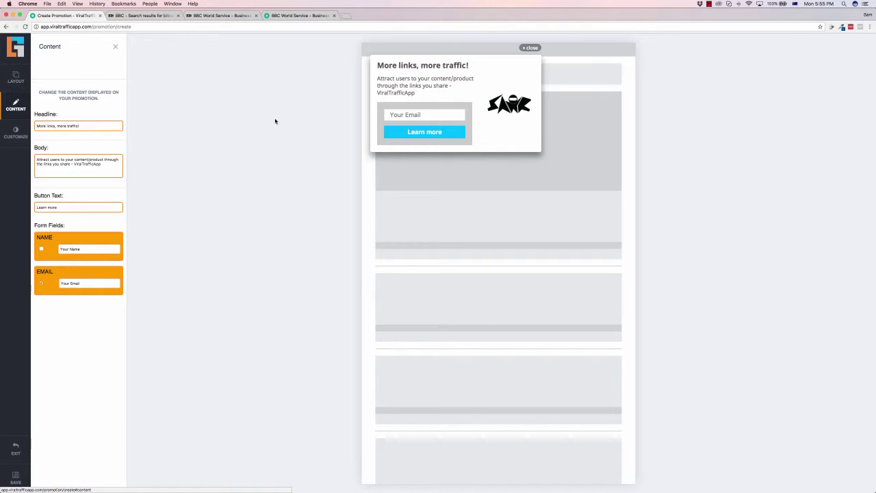
left_click(82, 126)
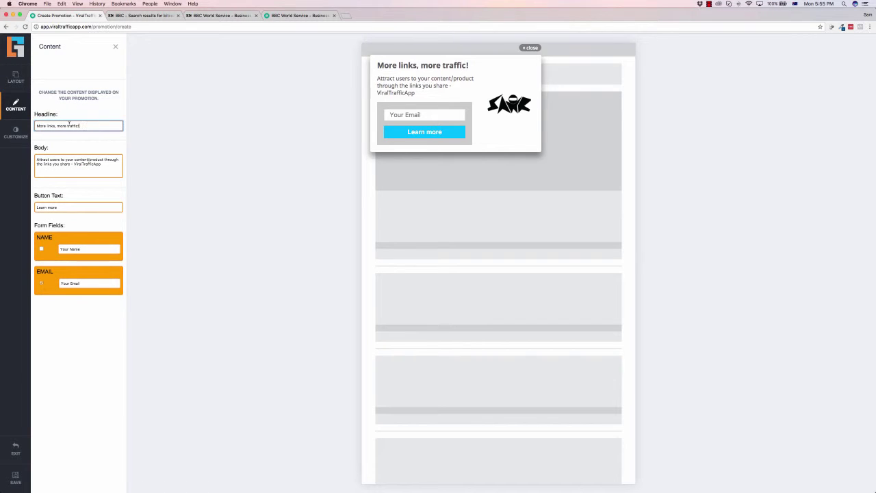
key("super+a")
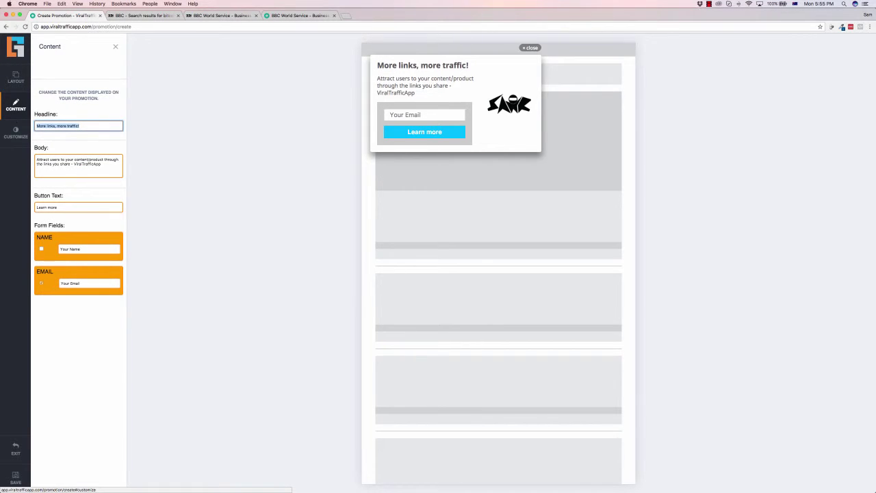
type("Ear")
key("BackSpace")
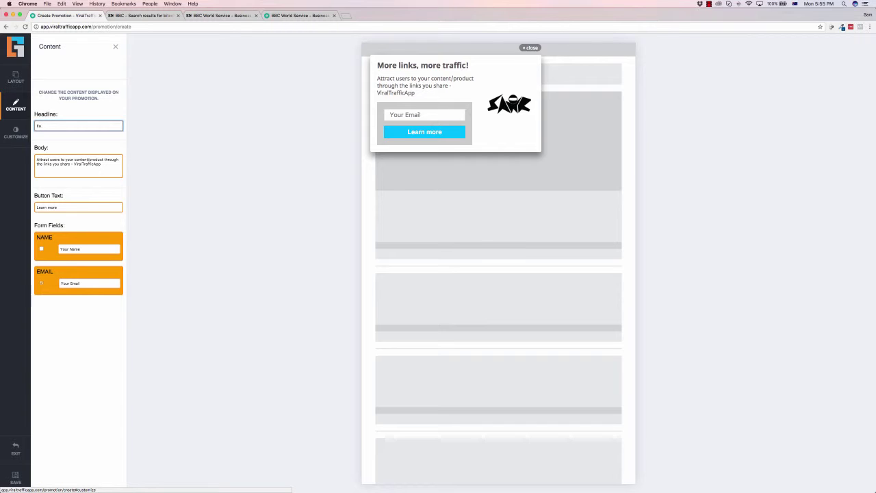
type("rn with Bitcoin today!")
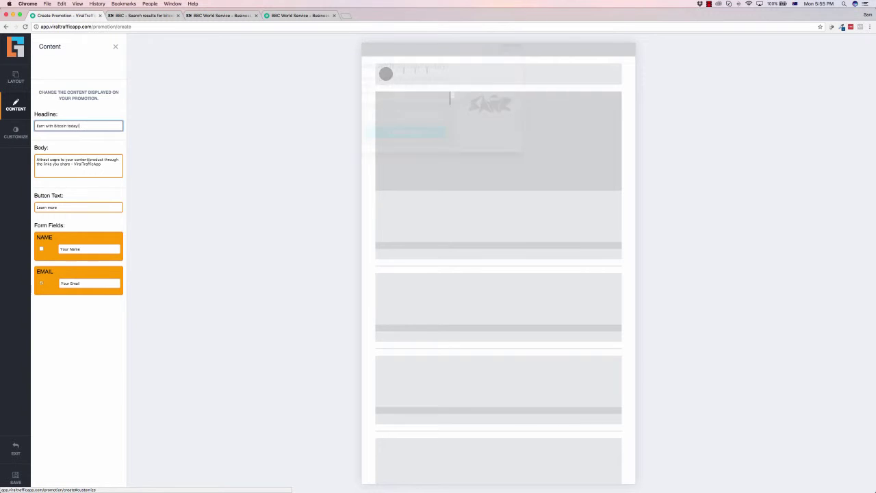
Step: Replace the promotion's body with "Subscribe to our daily newsletter with insider tips on how to trade bitcoin for profit." and button text with "Subscribe Now"
key("Tab")
type("S")
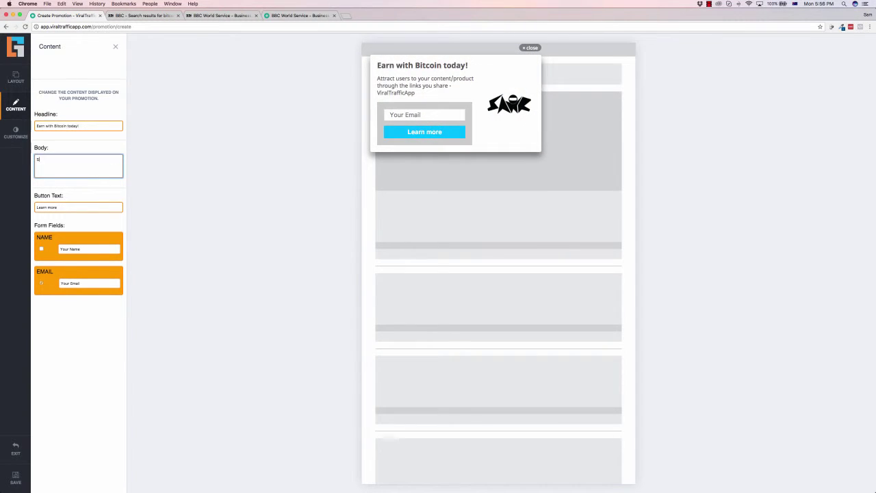
type("ubscribe to our daily newsletter with insider")
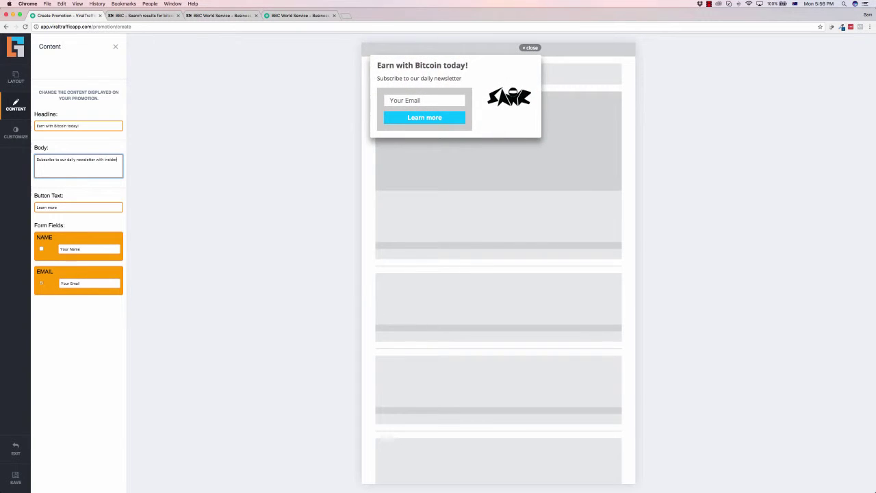
type(" tips on how to trade bitcoin for profit.")
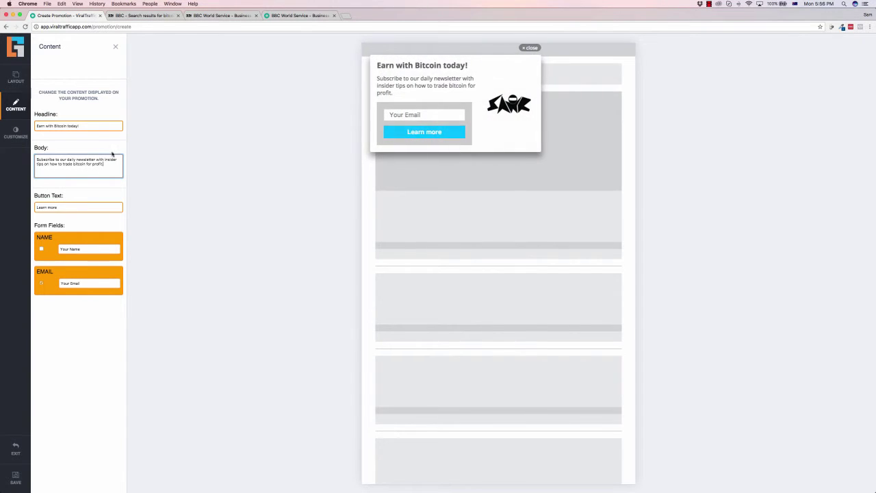
left_click_drag(85, 206, 27, 206)
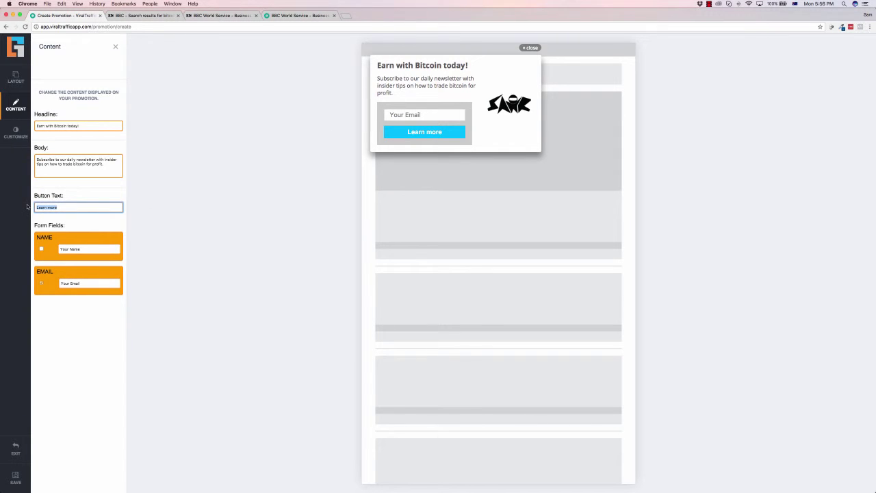
type("subscribe Now")
Step: Customize the promotion's colors by setting the button background to red FF0000
left_click(15, 132)
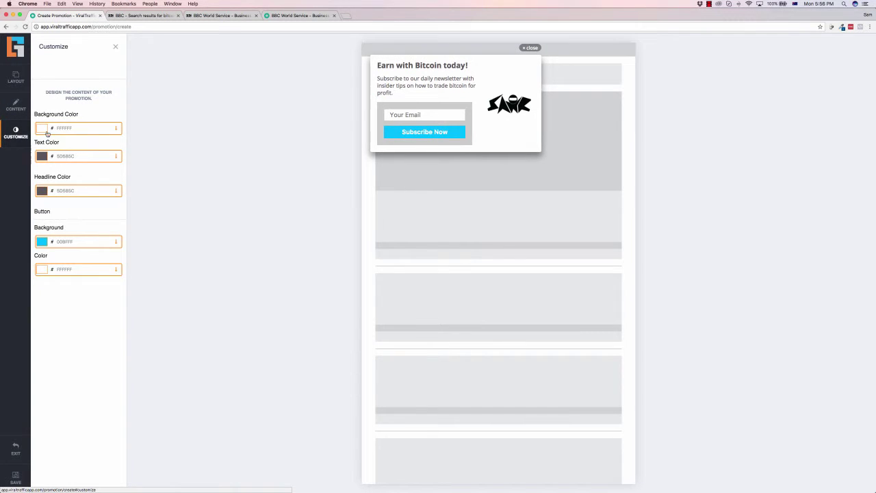
left_click(79, 156)
left_click(103, 110)
left_click(74, 241)
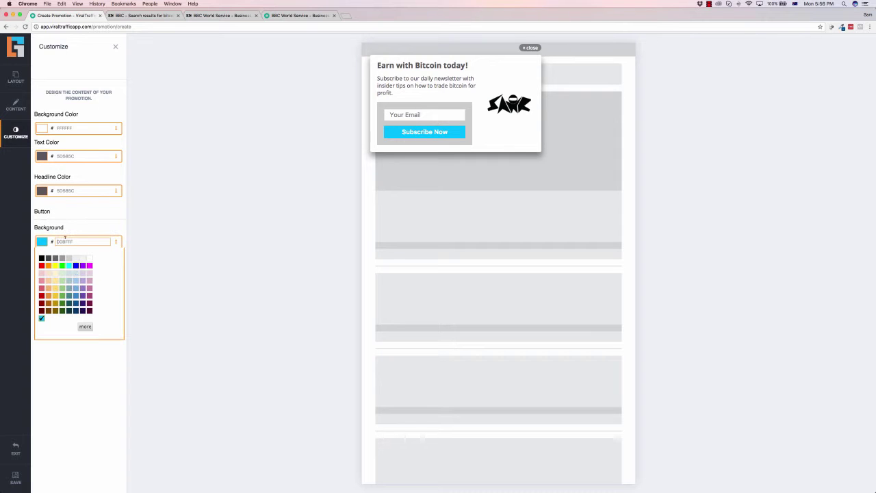
left_click(42, 265)
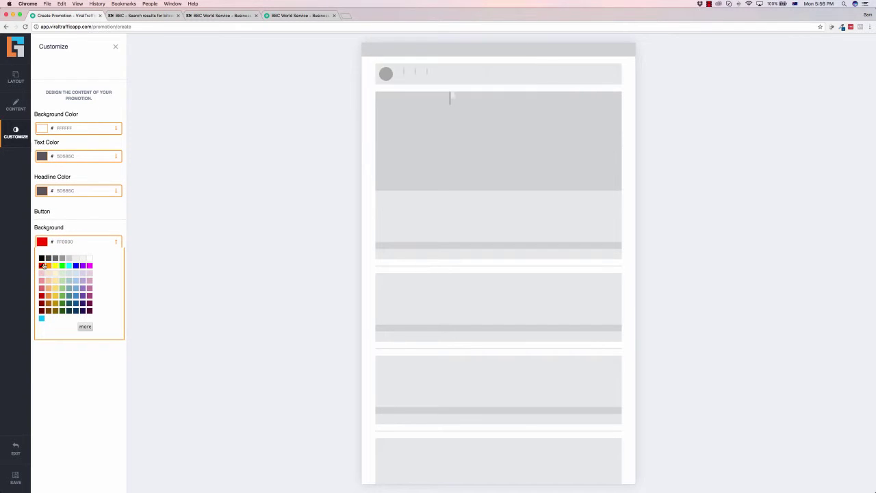
left_click(95, 214)
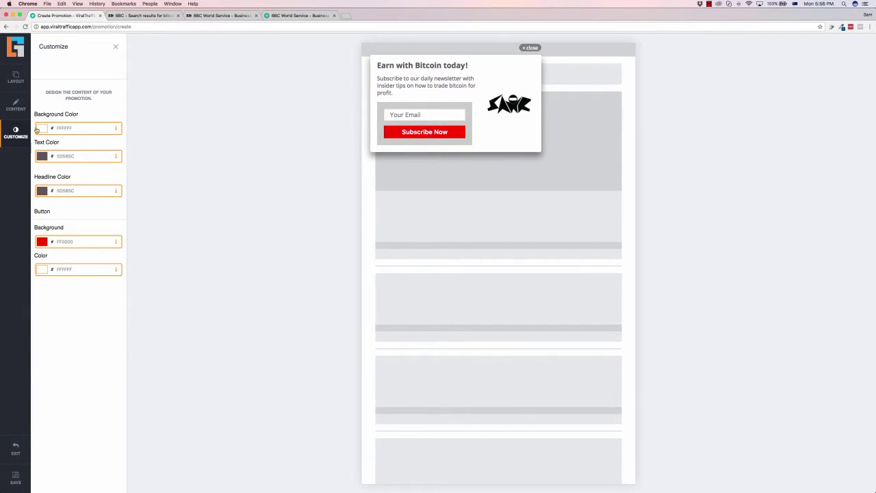
Step: Leave the promotion editor and open the Links page
left_click(21, 481)
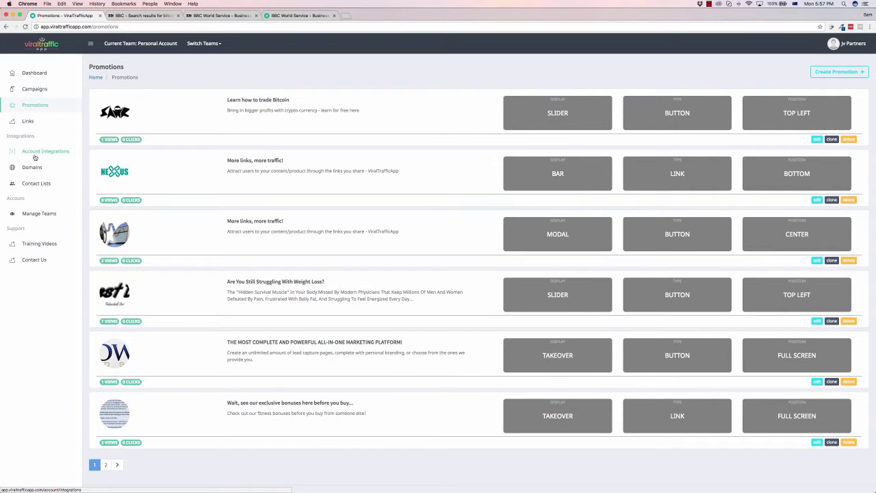
scroll(29, 122, "down", 1)
left_click(29, 121)
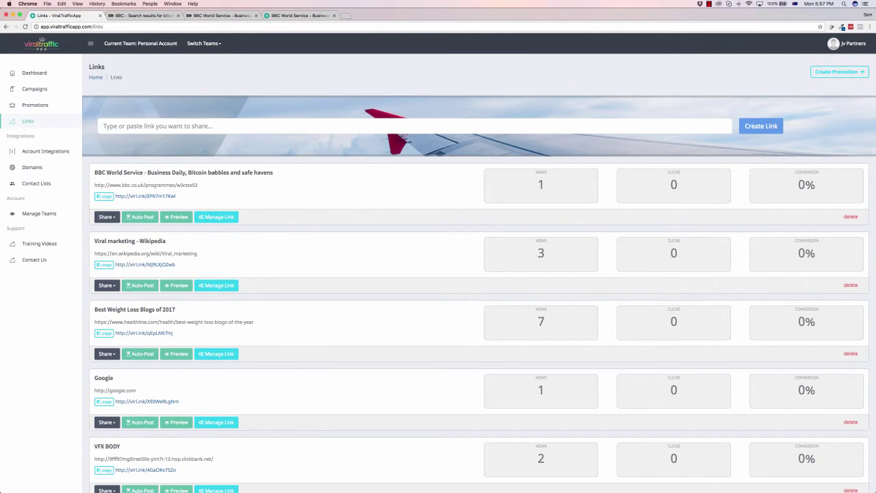
Step: Open the article "Bitcoin peaks above $5,000 for first time" from the BBC Bitcoin search results and copy its web address
left_click(236, 16)
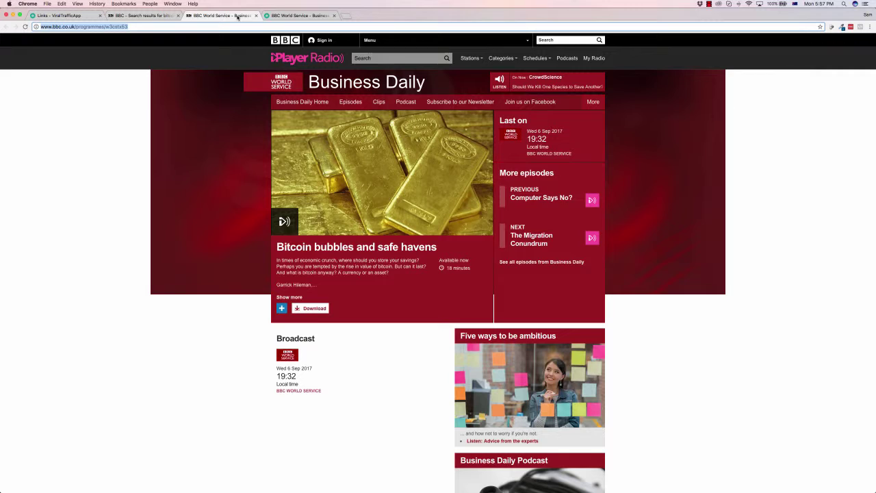
left_click(160, 17)
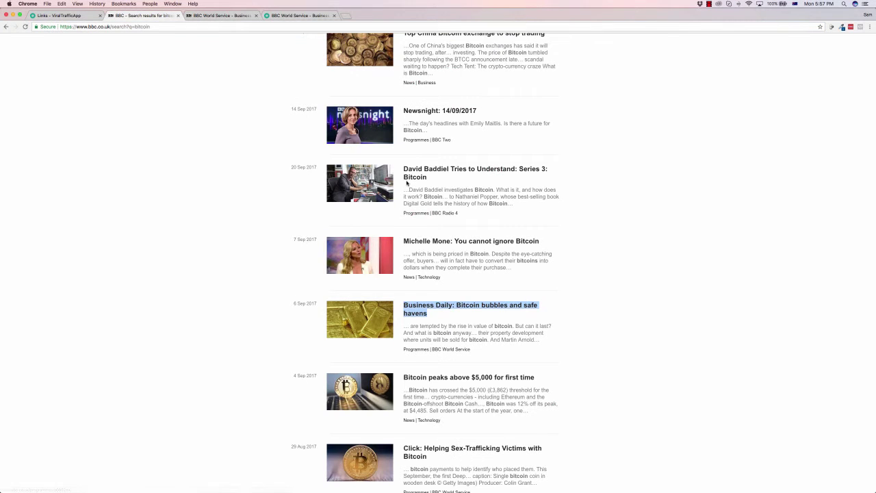
scroll(445, 254, "down", 3)
left_click(449, 261)
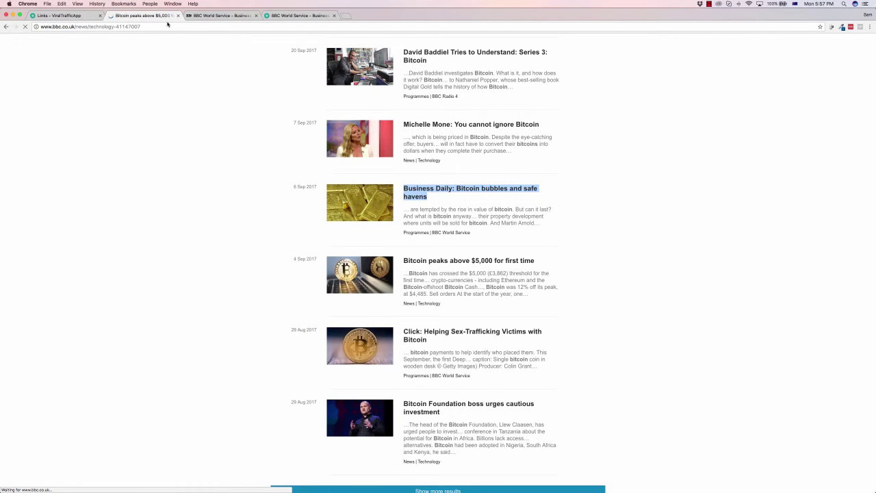
left_click(155, 26)
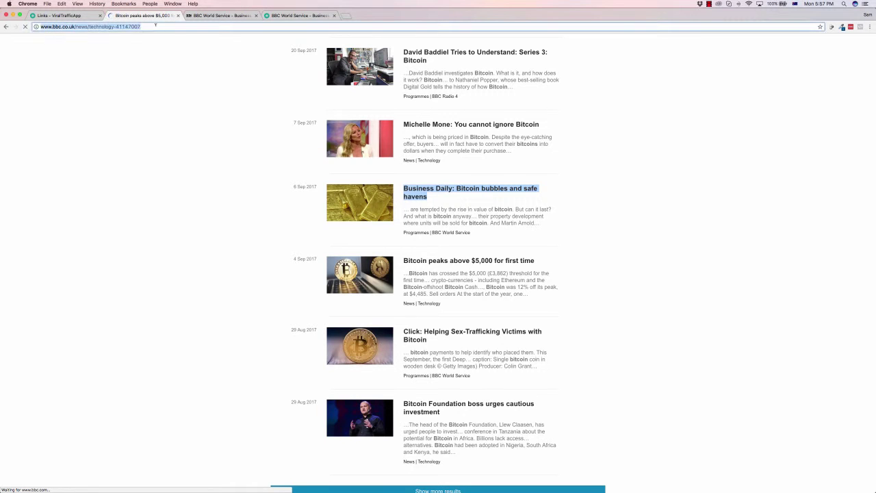
right_click(121, 27)
left_click(132, 37)
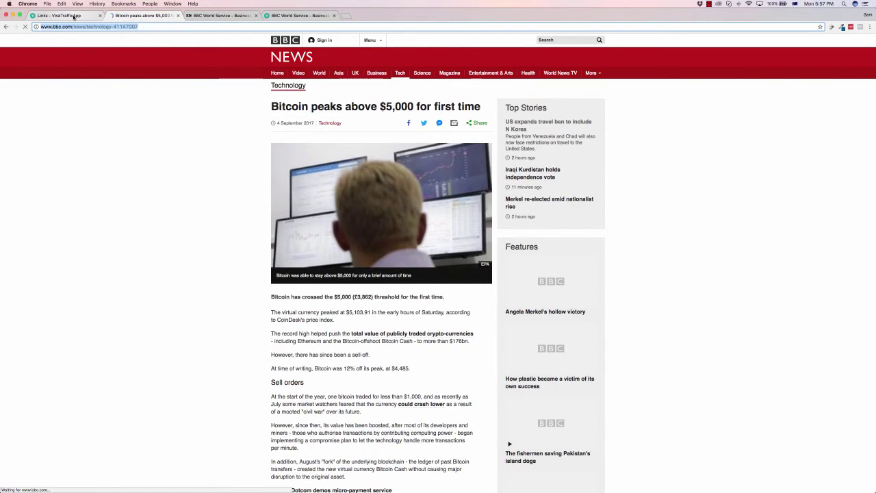
left_click(72, 15)
left_click(144, 125)
key("super+v")
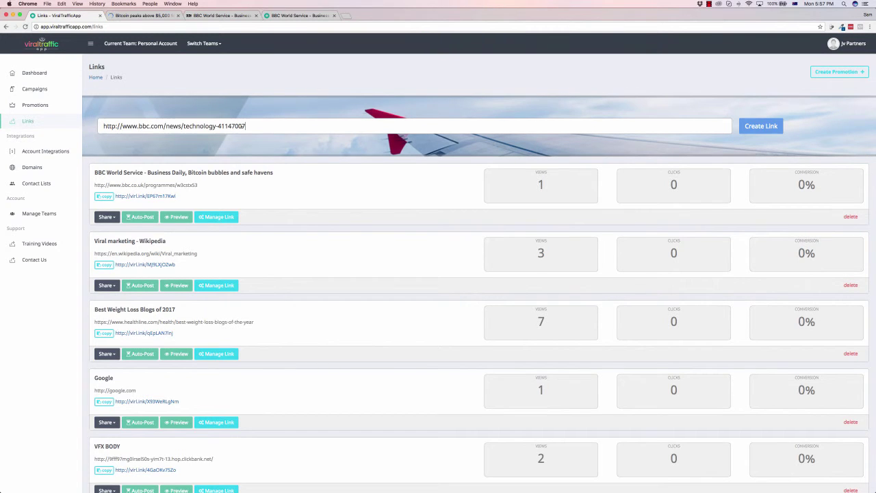
left_click(767, 125)
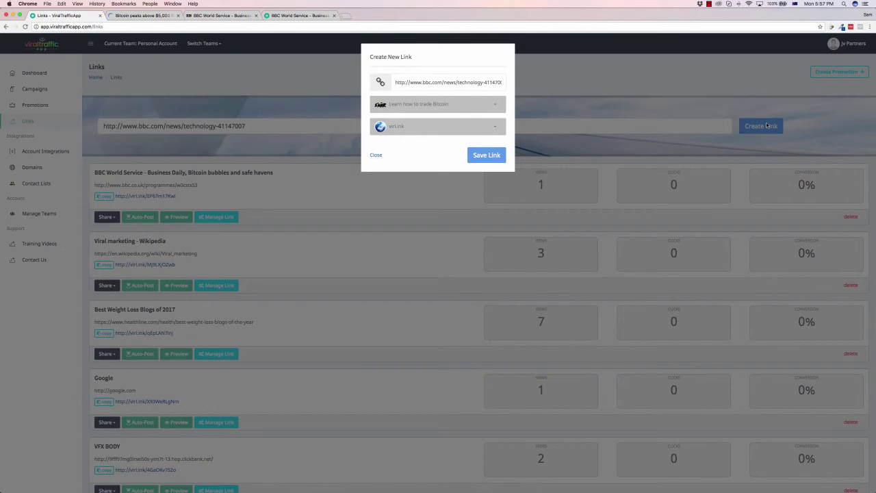
Step: Assign the "Learn how to trade Bitcoin" promotion to the new link, keep the virl.ink domain and save the link
left_click(438, 104)
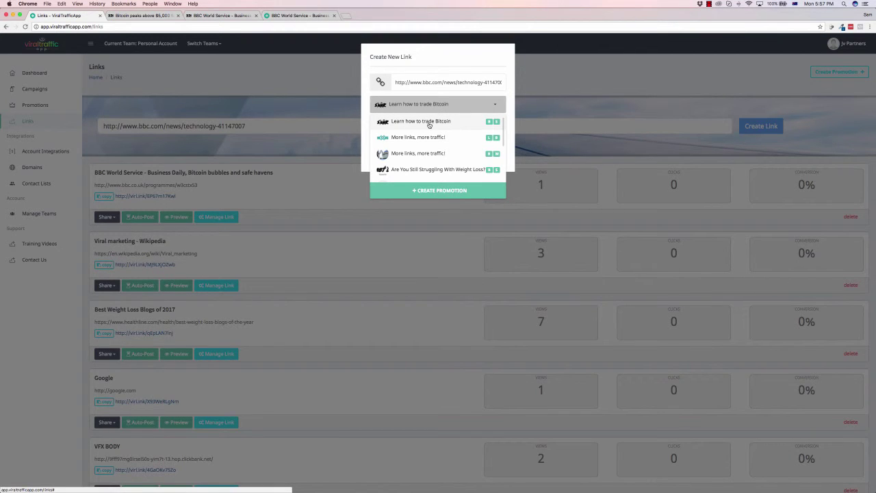
scroll(428, 123, "down", 3)
scroll(421, 121, "up", 3)
left_click(417, 121)
left_click(435, 133)
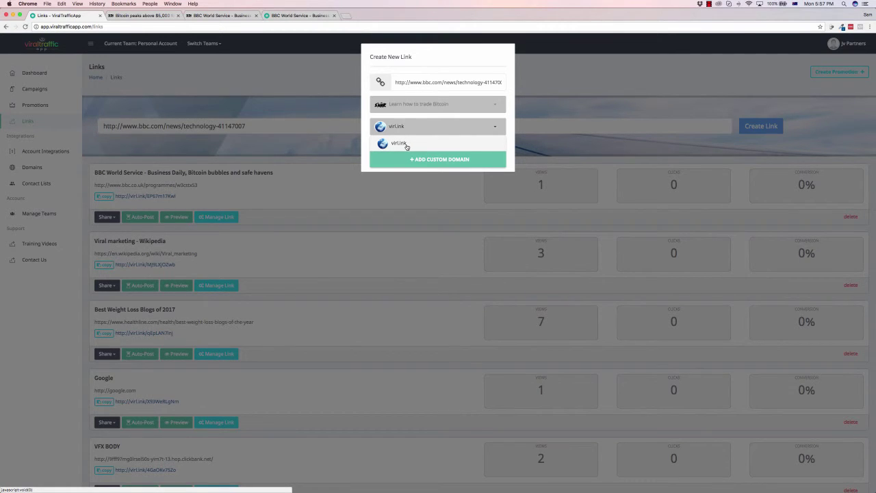
left_click(404, 132)
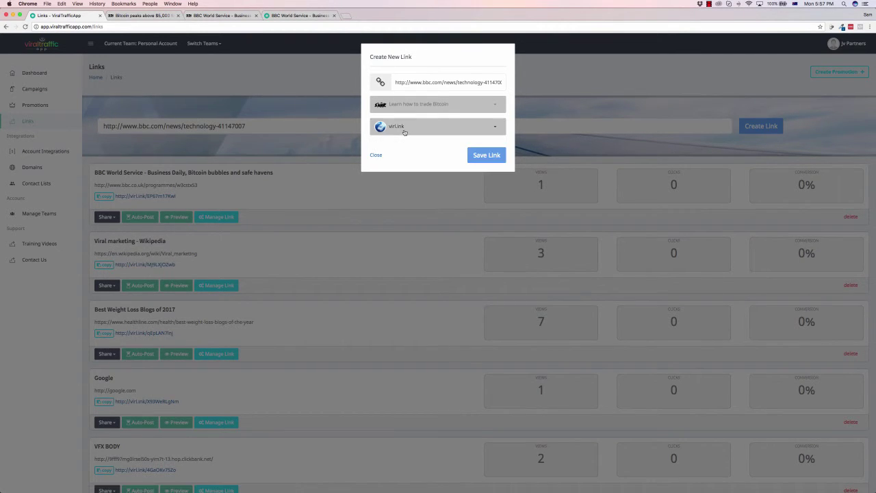
left_click(476, 155)
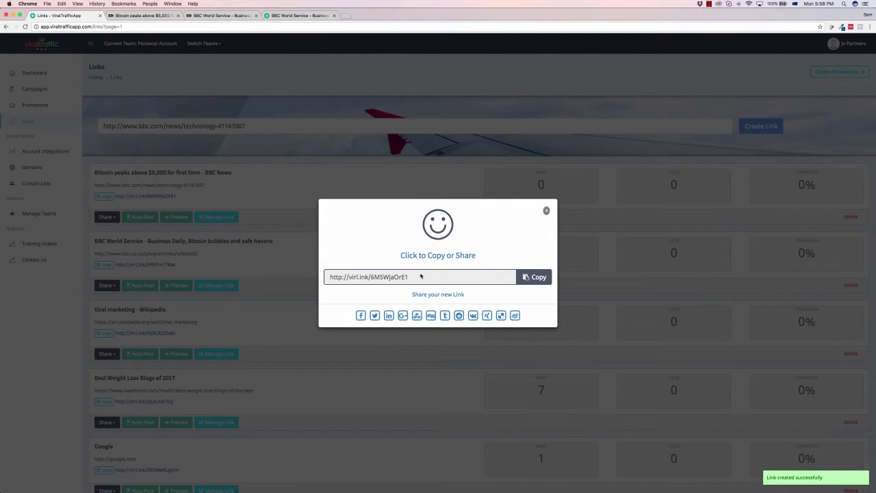
Step: Copy the new virl.ink short link and open it in a new browser tab to check how the promotion appears on the article
left_click_drag(420, 277, 328, 277)
right_click(351, 277)
left_click(374, 292)
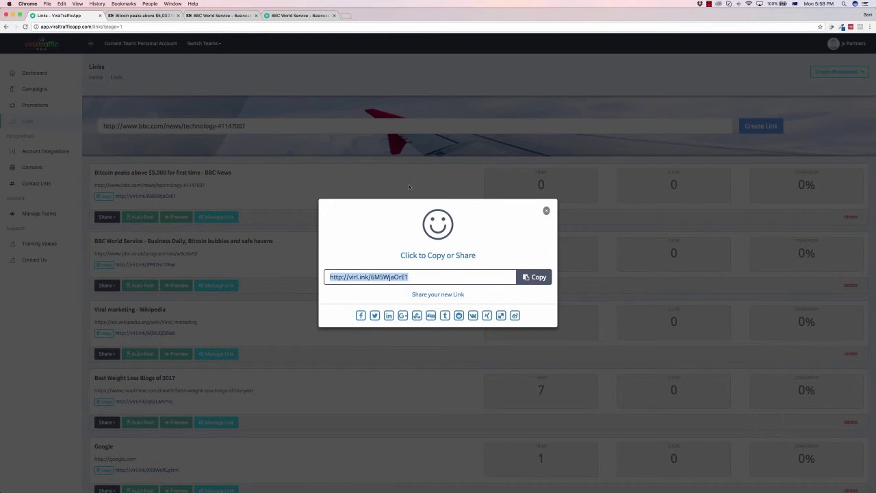
left_click(345, 16)
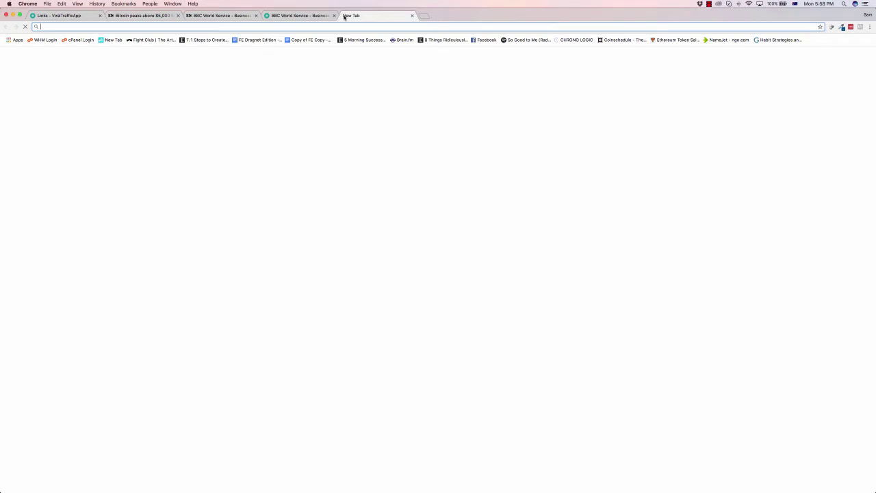
key("super+v")
key("Return")
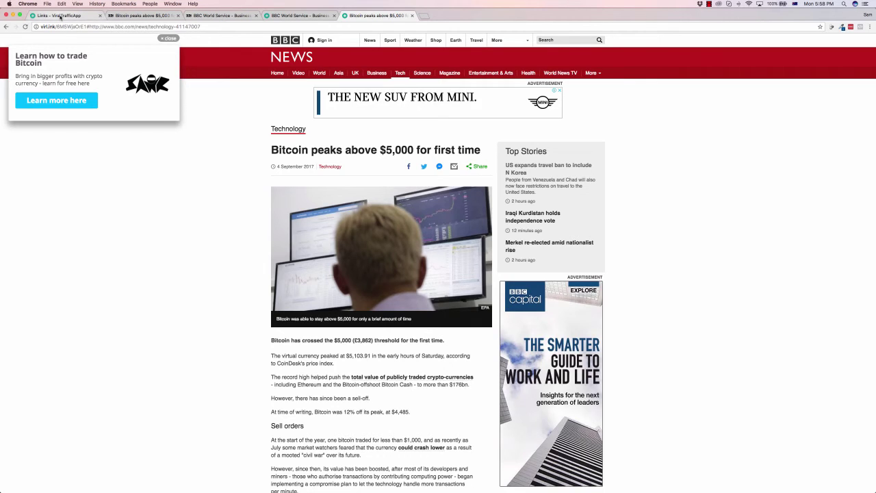
Step: Close the new link's share dialog in ViralTrafficApp, then look over the Account Integrations and Domains pages
left_click(61, 15)
left_click(547, 210)
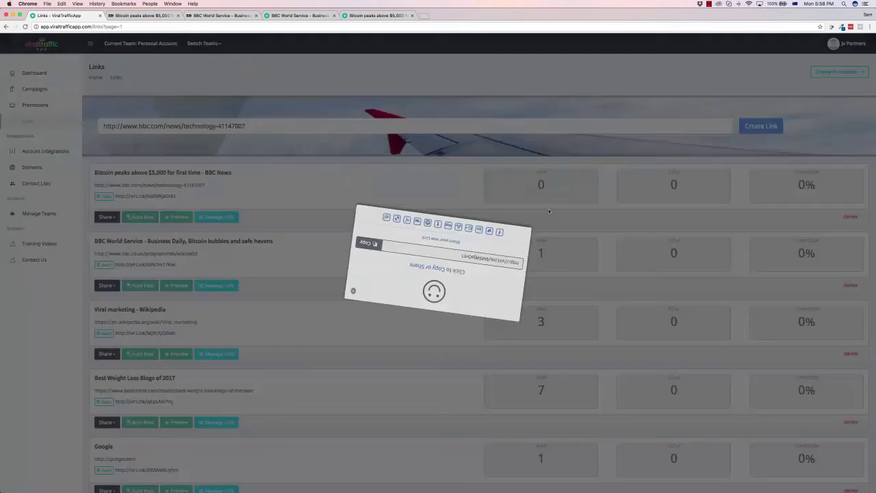
left_click(33, 153)
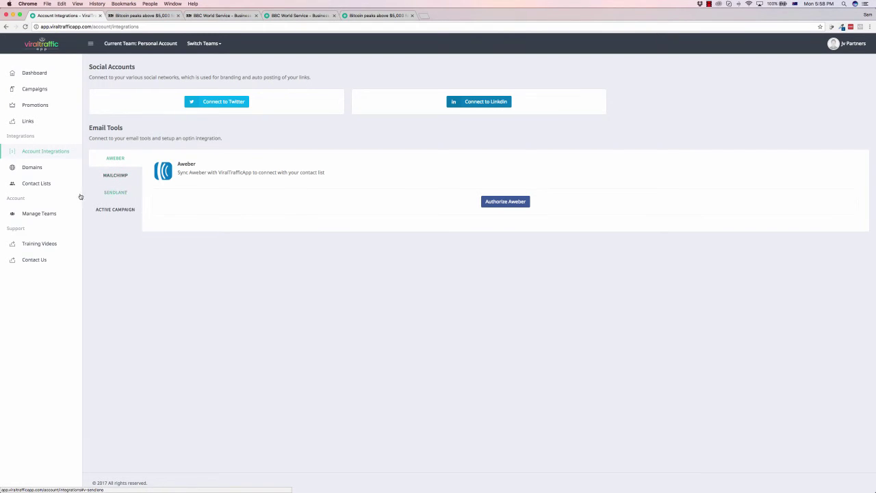
left_click(34, 168)
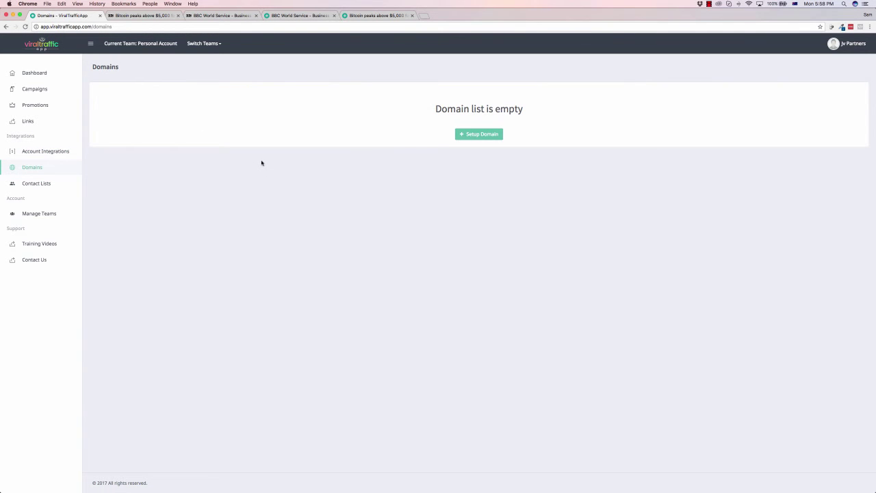
Step: Open the social auto-post scheduling for the "Bitcoin peaks above $5,000 for first time - BBC News" link
left_click(26, 121)
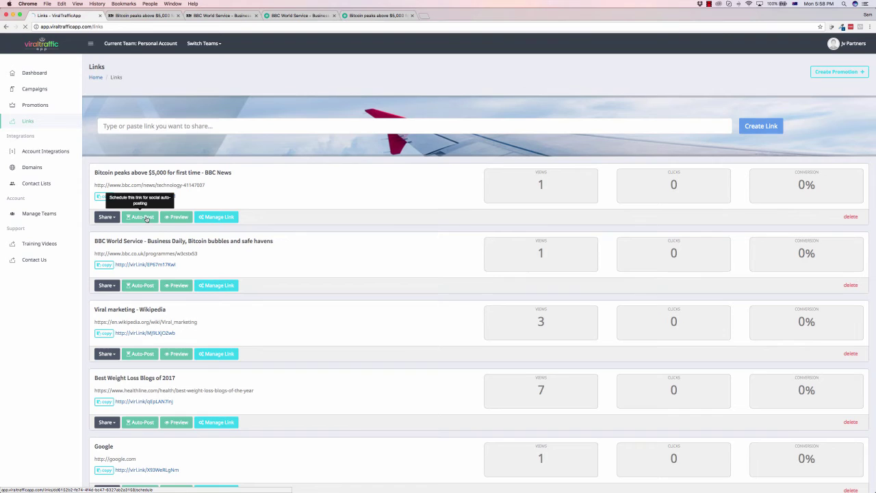
left_click(146, 219)
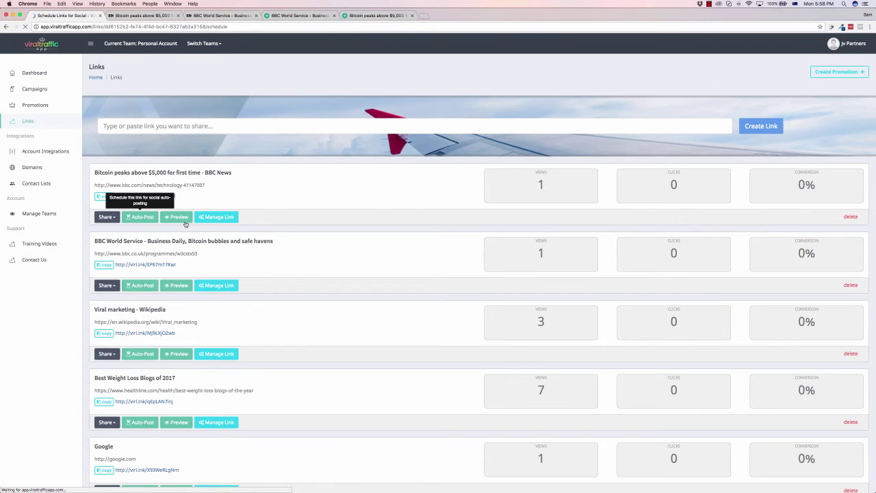